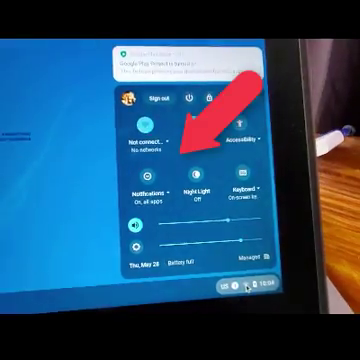
# Open the Network panel showing the list of available Wi-Fi networks.
pyautogui.click(172, 155)
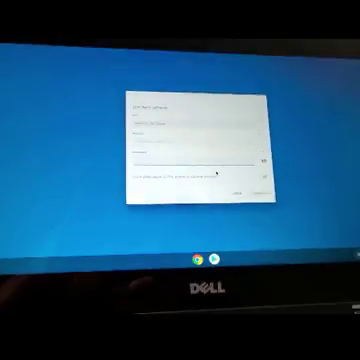
pyautogui.write('********')
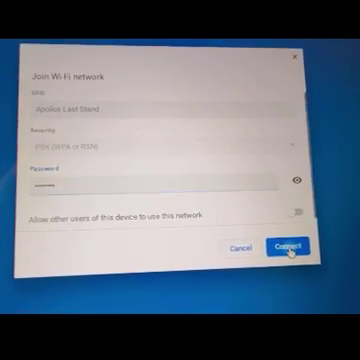
# Join the 'Apollos Last Stand' Wi-Fi network using its entered password.
pyautogui.click(289, 257)
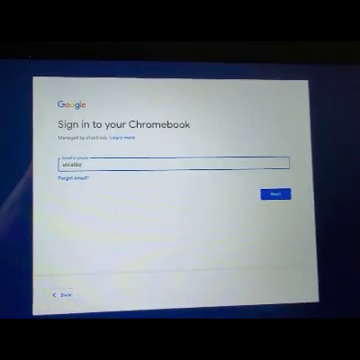
pyautogui.write('@')
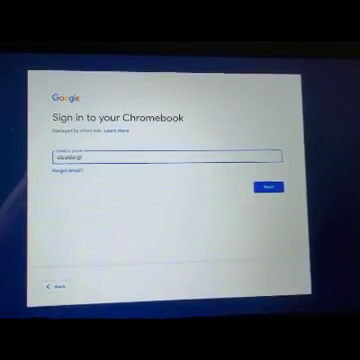
pyautogui.write('sf')
pyautogui.write('u')
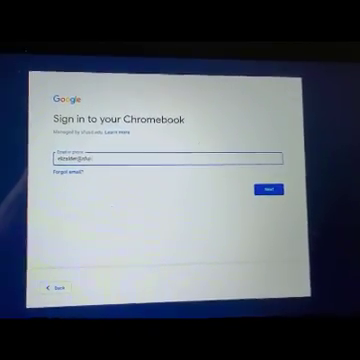
pyautogui.write('sd.e')
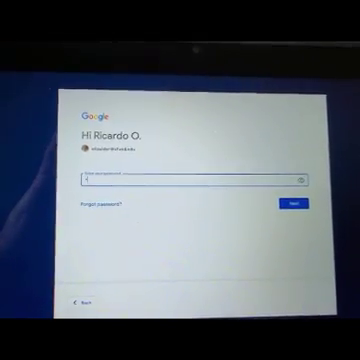
pyautogui.write('***')
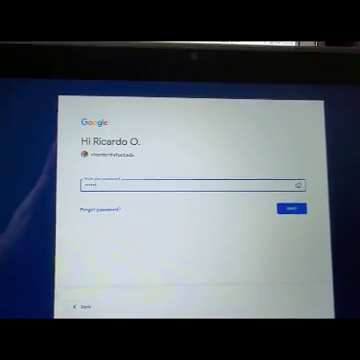